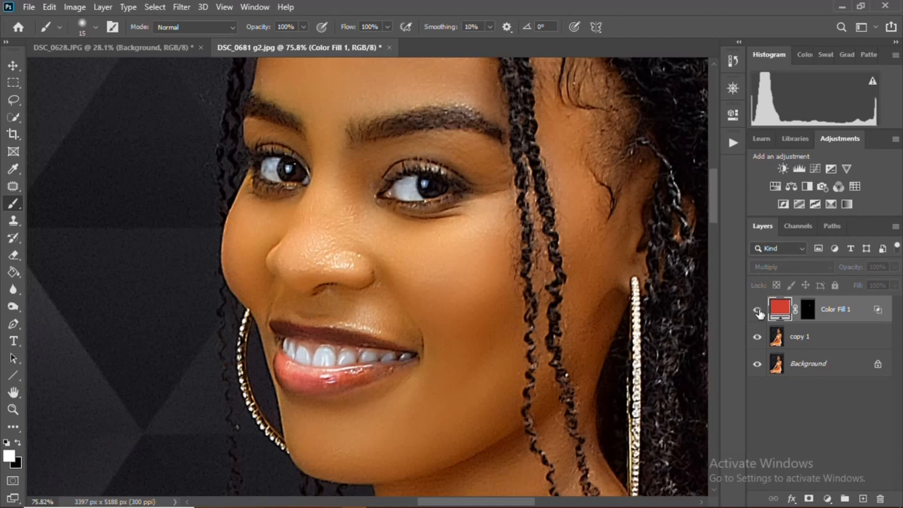
# - Zoom in and out across the portrait to examine the face and lips
pyautogui.scroll(-3, 510, 359)
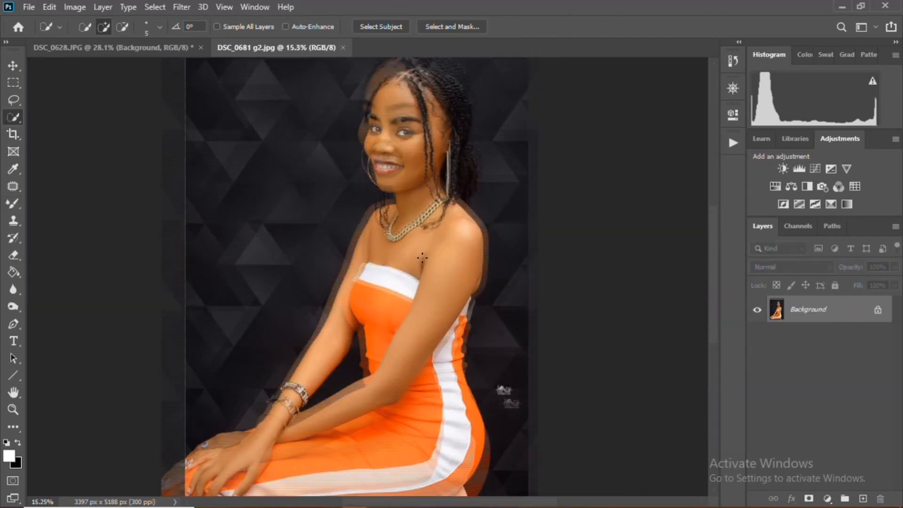
pyautogui.scroll(1, 418, 324)
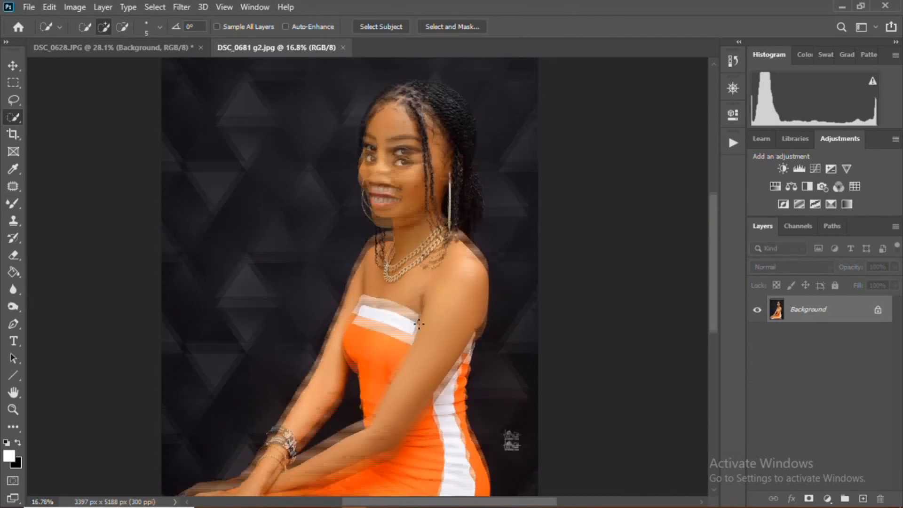
pyautogui.scroll(3, 410, 271)
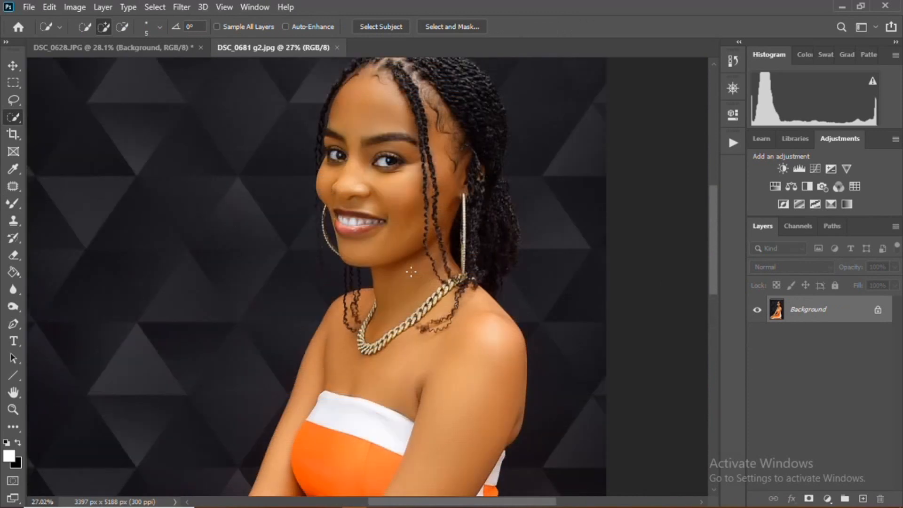
pyautogui.scroll(1, 410, 273)
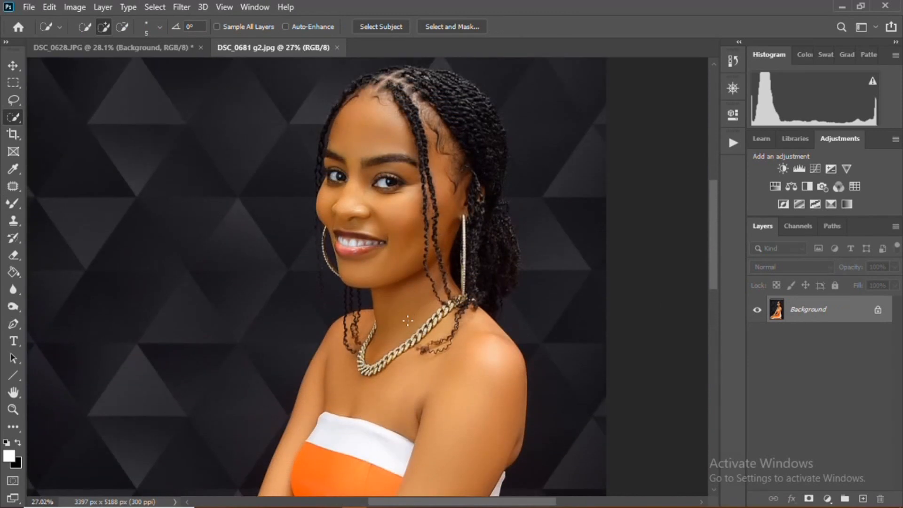
pyautogui.scroll(-5, 407, 330)
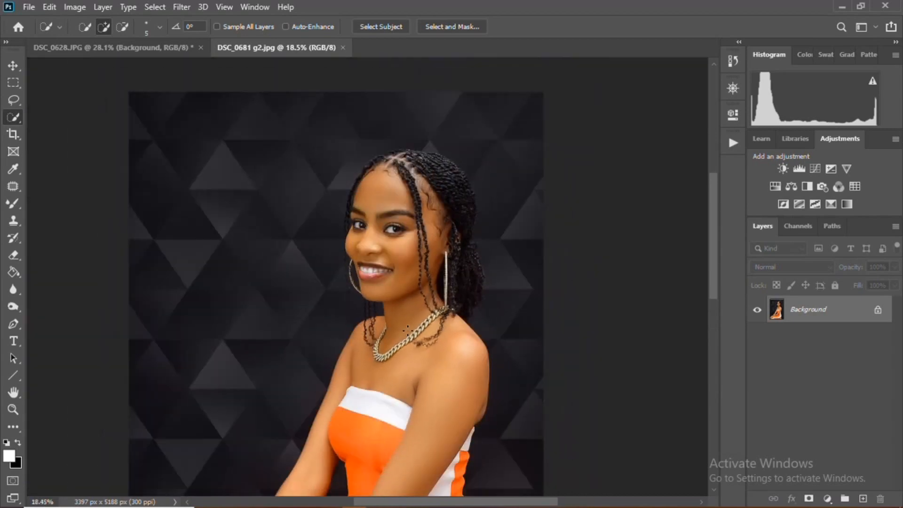
pyautogui.scroll(2, 418, 278)
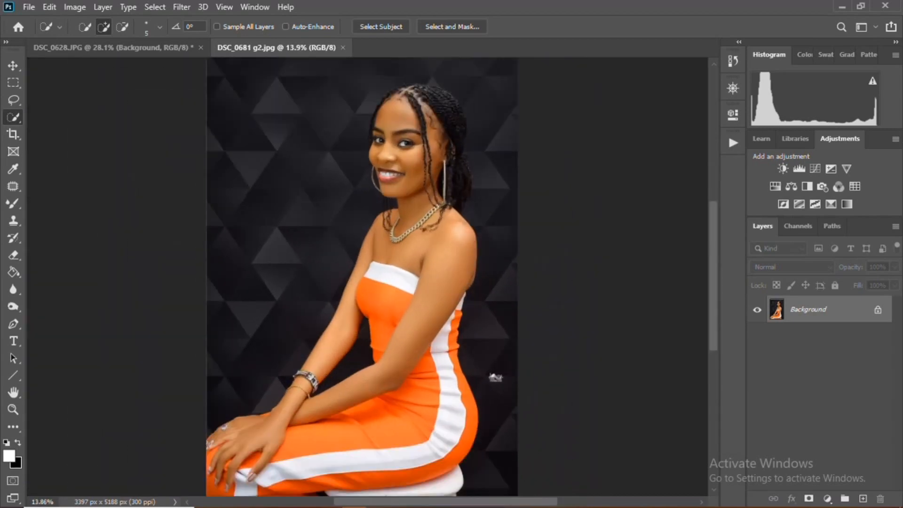
pyautogui.scroll(2, 425, 296)
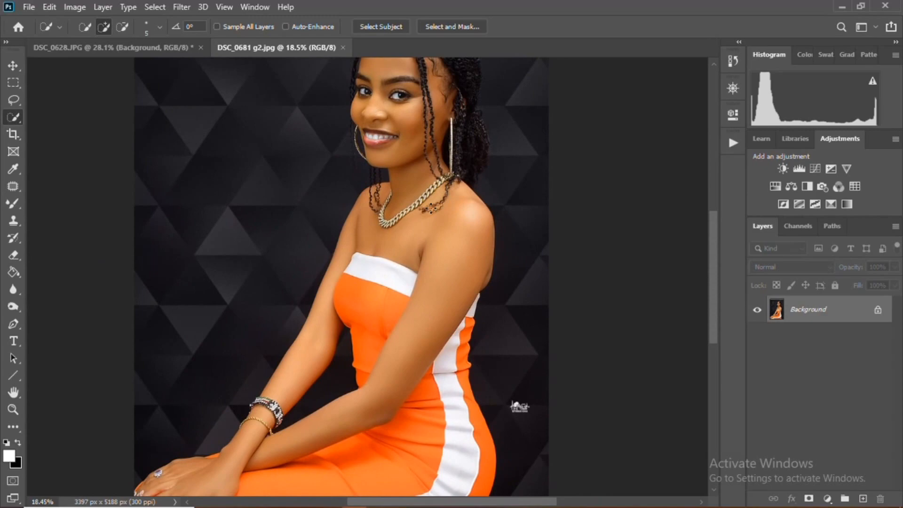
pyautogui.scroll(2, 431, 207)
pyautogui.scroll(-2, 418, 188)
pyautogui.scroll(2, 414, 178)
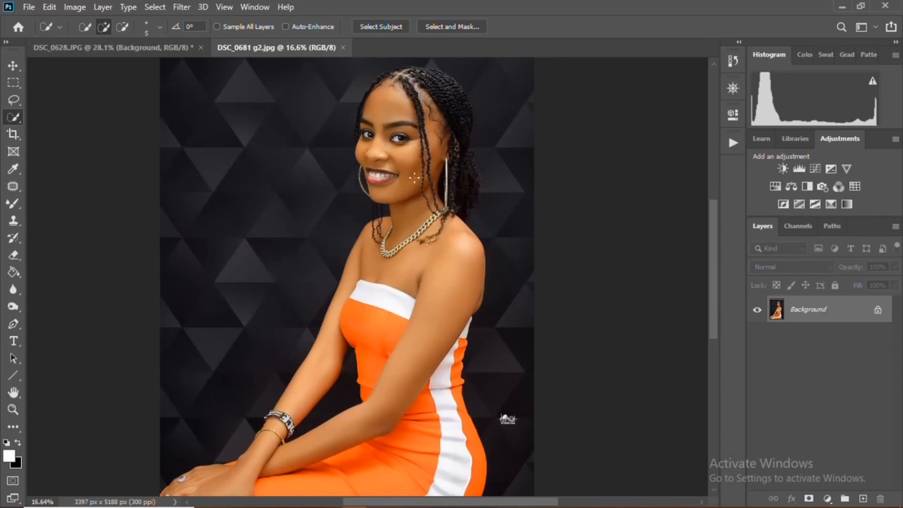
pyautogui.scroll(3, 414, 178)
pyautogui.scroll(2, 388, 235)
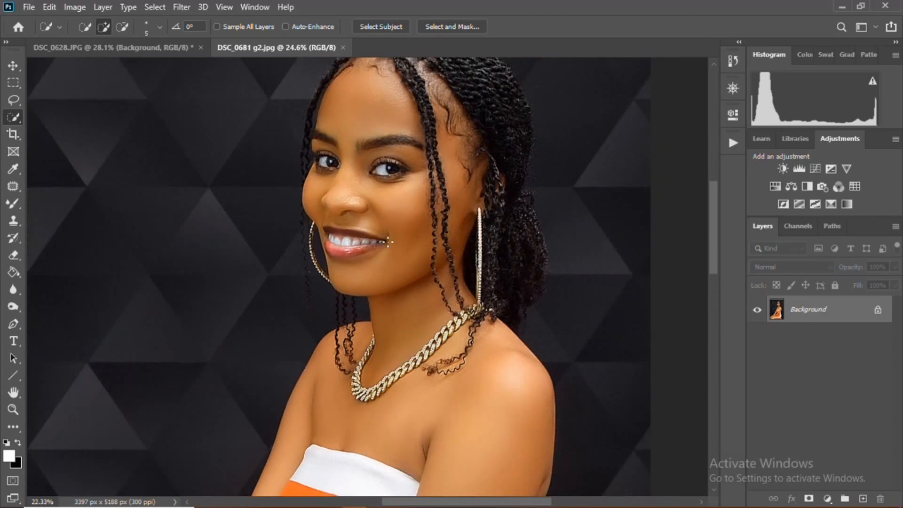
pyautogui.scroll(-4, 389, 241)
pyautogui.scroll(2, 442, 329)
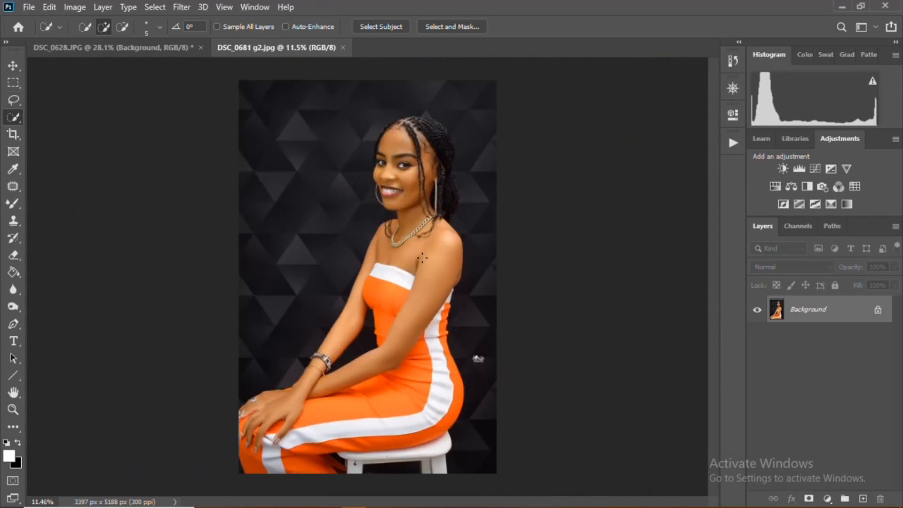
pyautogui.scroll(3, 423, 258)
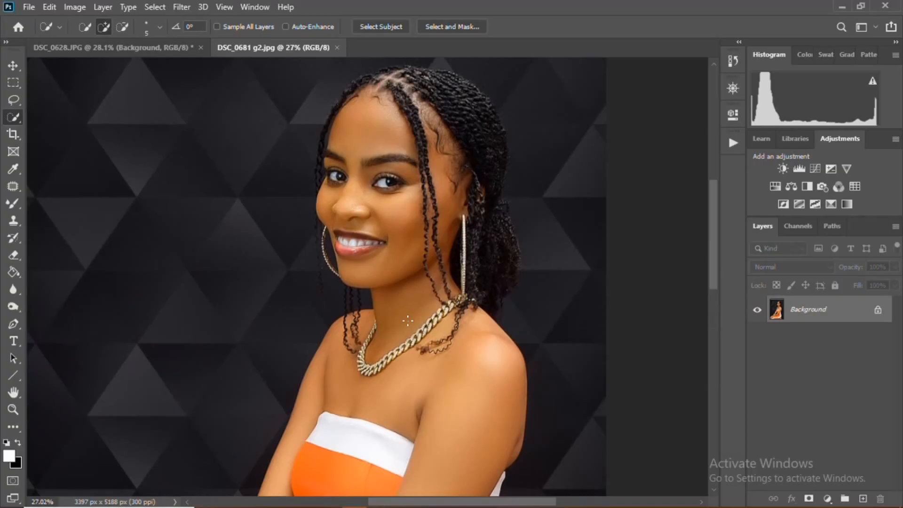
pyautogui.scroll(-3, 408, 329)
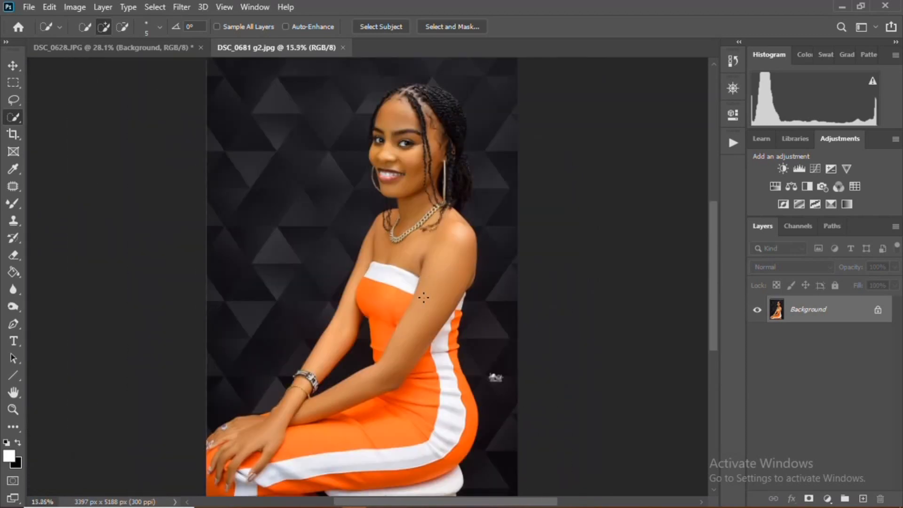
pyautogui.scroll(2, 423, 297)
pyautogui.scroll(3, 341, 276)
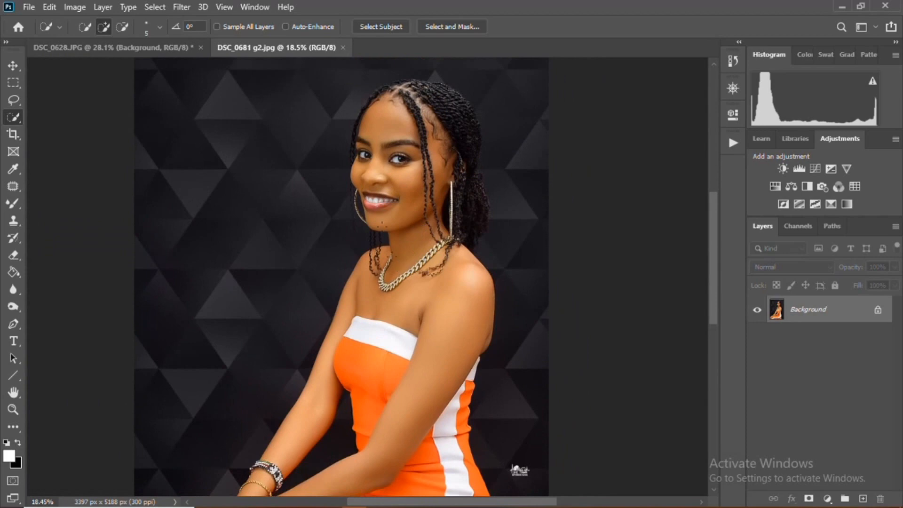
pyautogui.scroll(3, 378, 216)
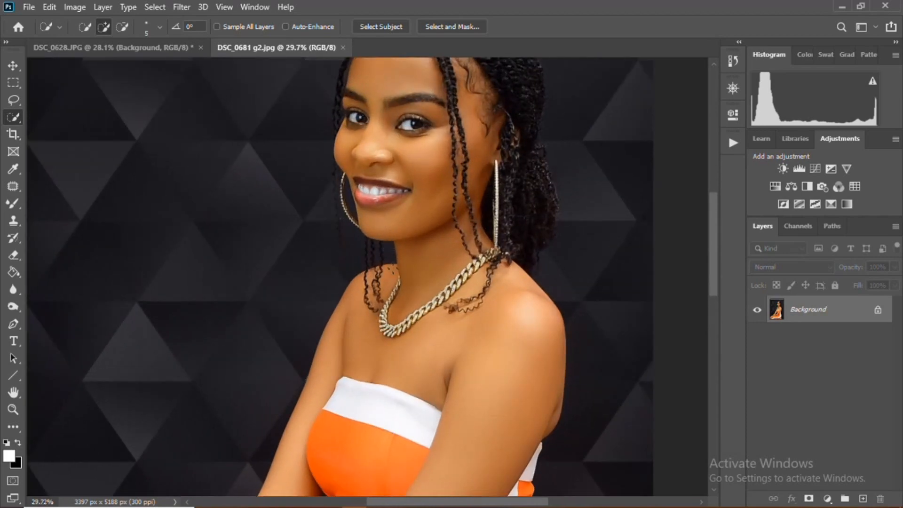
pyautogui.scroll(1, 395, 276)
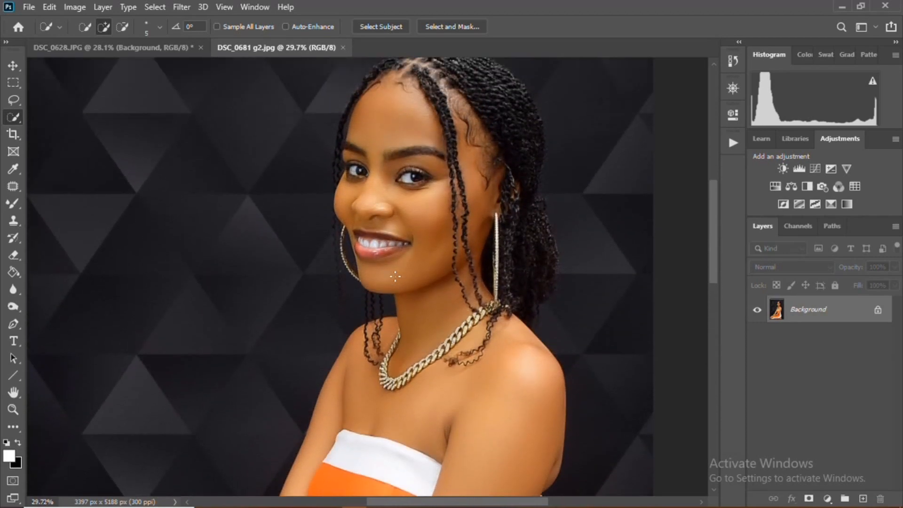
pyautogui.scroll(-1, 395, 276)
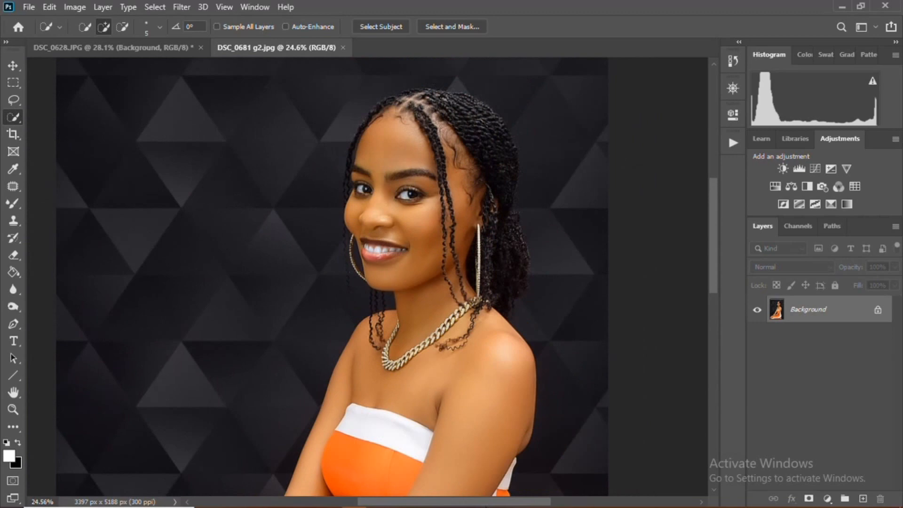
# - Duplicate the Background layer and rename the copy as copy 1
pyautogui.moveTo(476, 502); pyautogui.dragTo(530, 507)
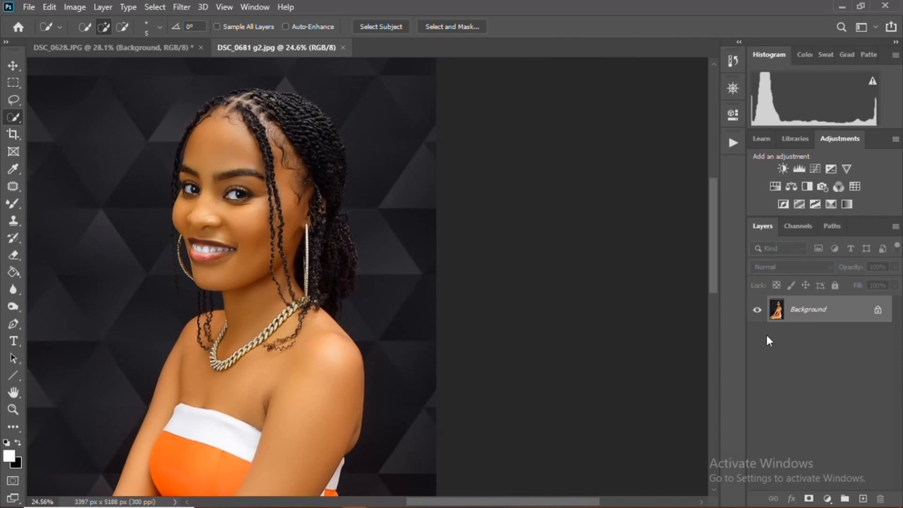
pyautogui.hotkey('ctrl', 'j')
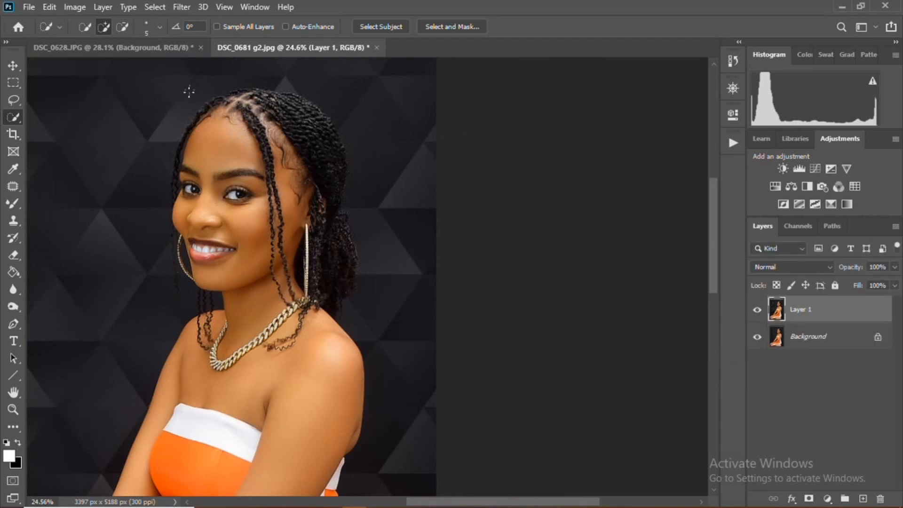
pyautogui.scroll(2, 464, 377)
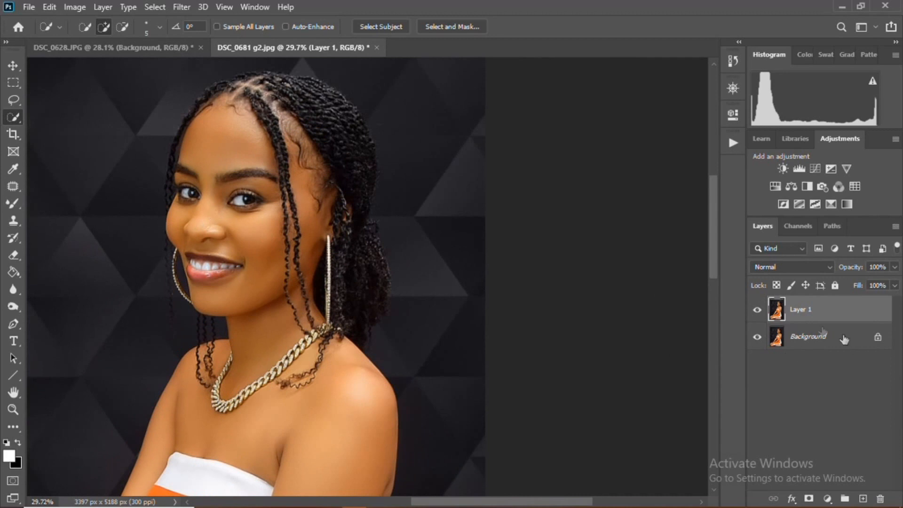
pyautogui.rightClick(807, 310)
pyautogui.click(839, 314)
pyautogui.doubleClick(806, 310)
pyautogui.write('cool')
pyautogui.press('Return')
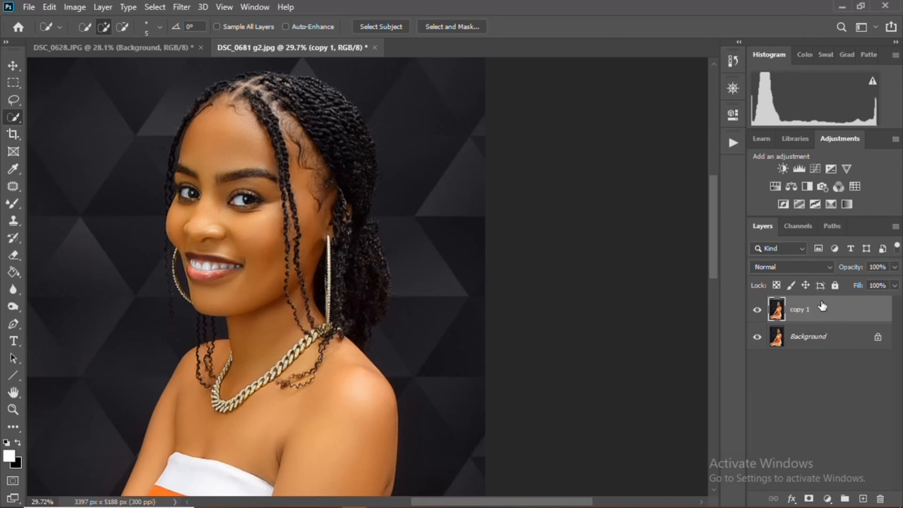
# - Add a Solid Color fill layer and set its colour to red c53333
pyautogui.scroll(1, 141, 320)
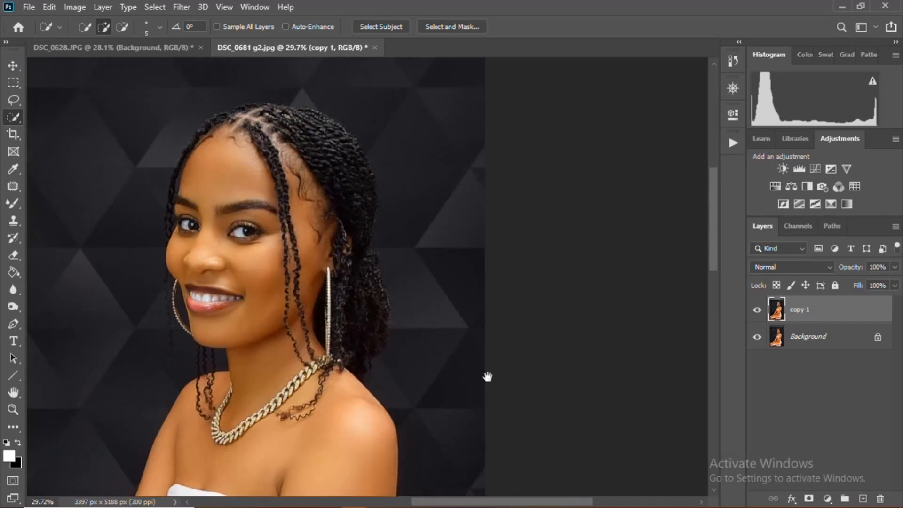
pyautogui.click(828, 499)
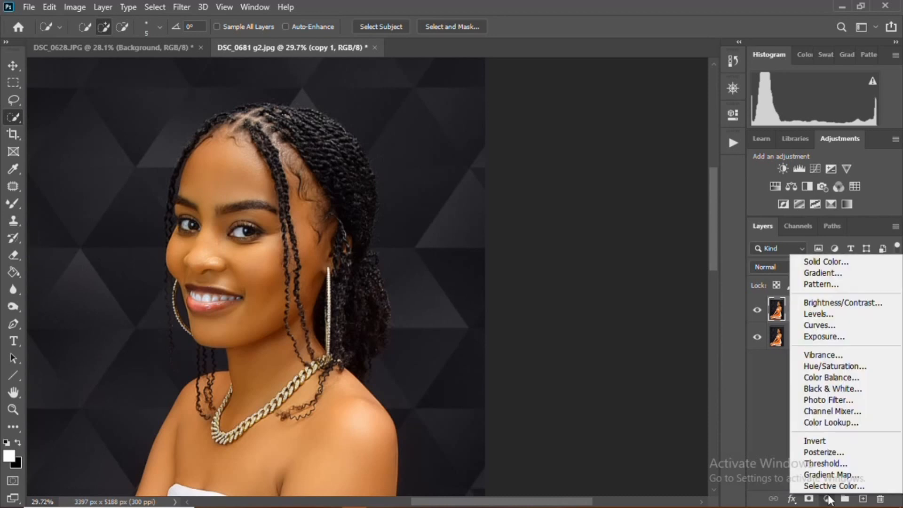
pyautogui.click(817, 260)
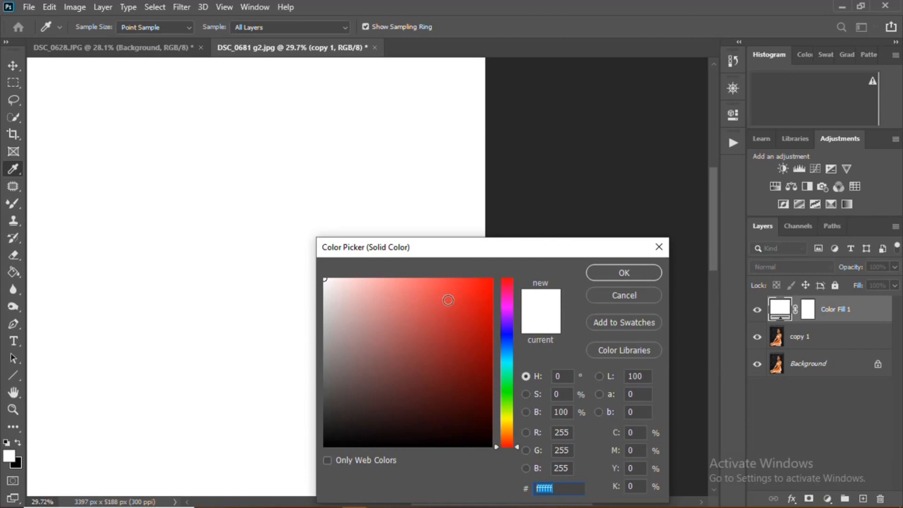
pyautogui.moveTo(448, 298)
pyautogui.mouseDown()
pyautogui.moveTo(422, 318)
pyautogui.moveTo(439, 308)
pyautogui.moveTo(448, 316)
pyautogui.mouseUp()
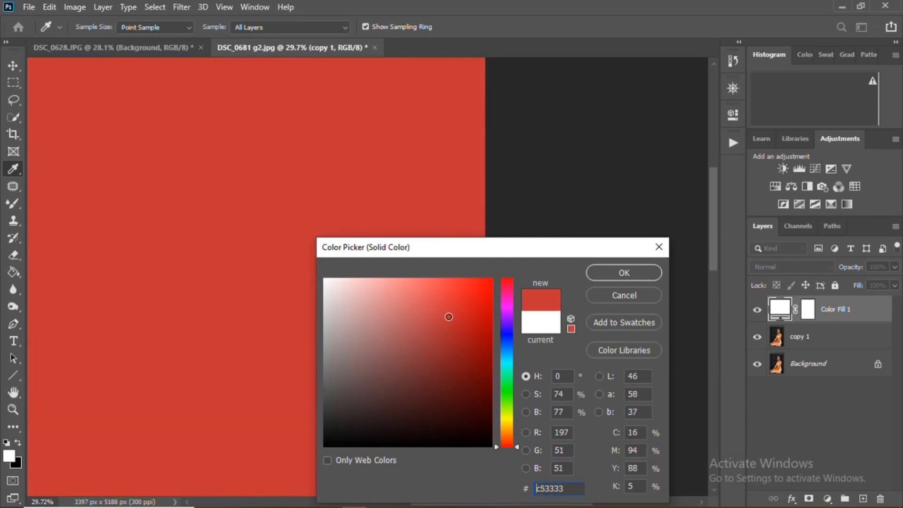
pyautogui.click(639, 272)
# - Invert the Color Fill 1 layer mask to black and choose the Brush Tool
pyautogui.click(808, 316)
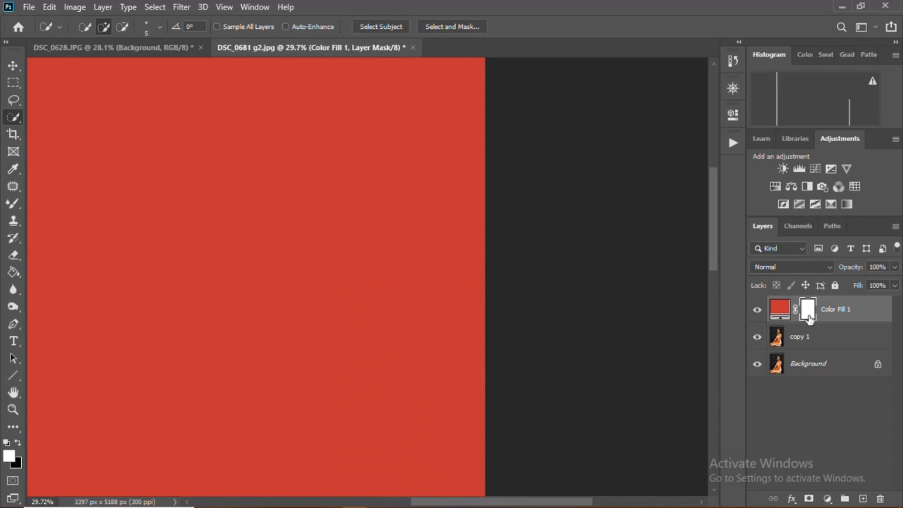
pyautogui.hotkey('ctrl', 'i')
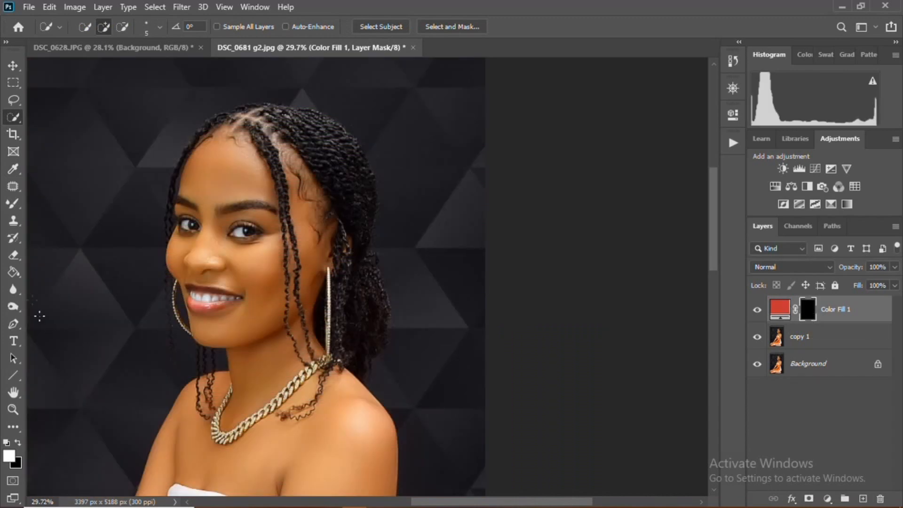
pyautogui.click(13, 204)
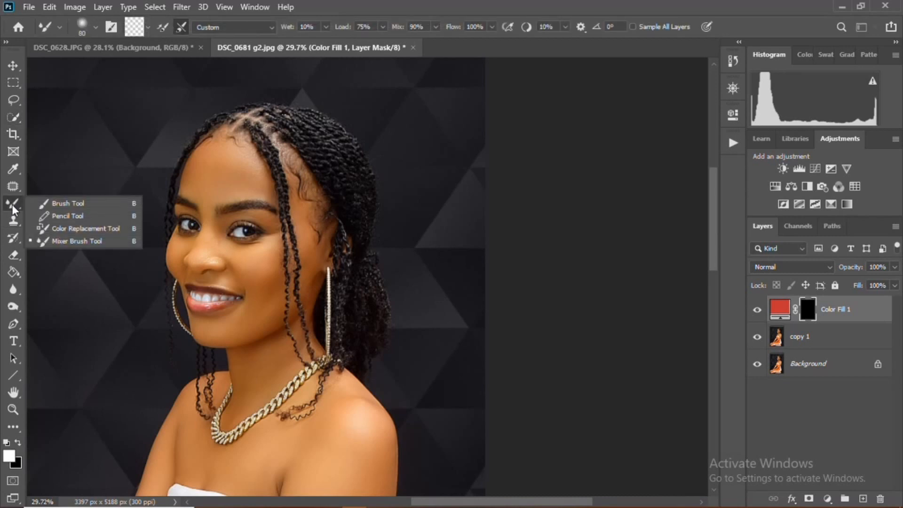
pyautogui.click(78, 204)
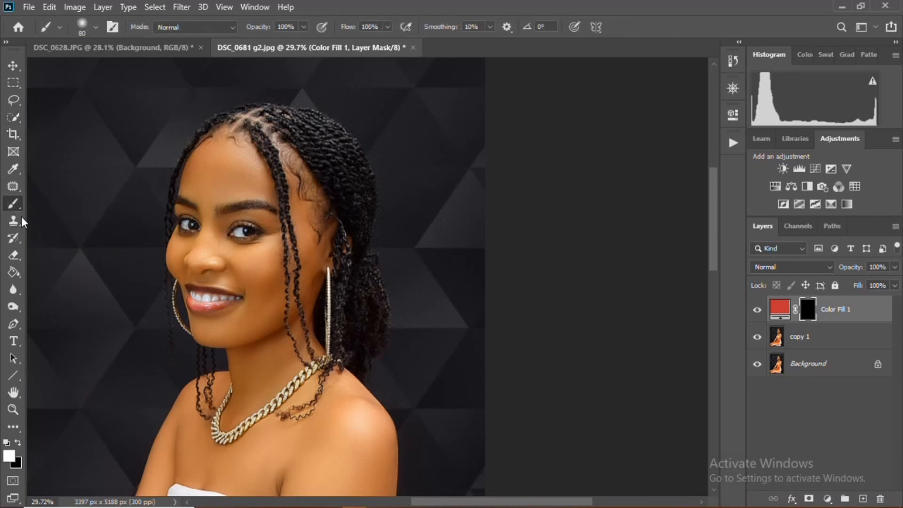
pyautogui.click(14, 463)
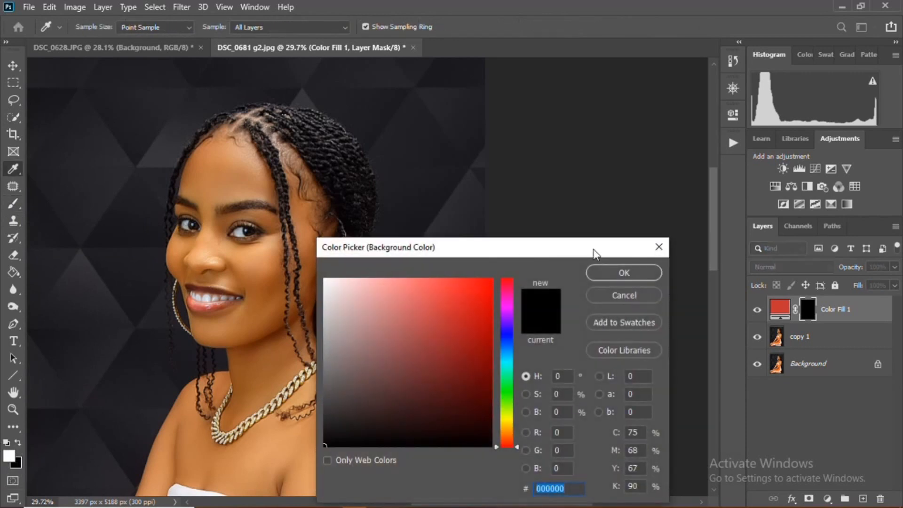
pyautogui.click(659, 247)
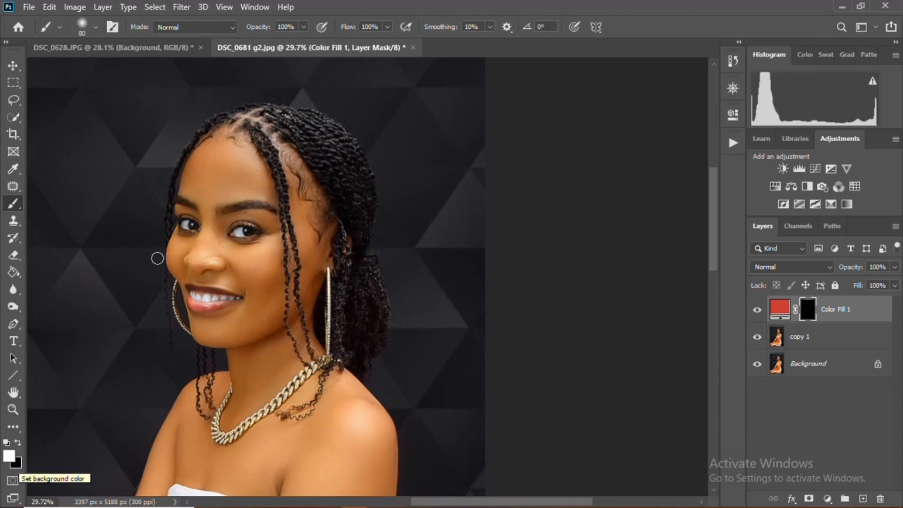
# - Zoom into the mouth, shrink the brush to 40 px and paint white over the lower lip on the mask
pyautogui.scroll(4, 184, 318)
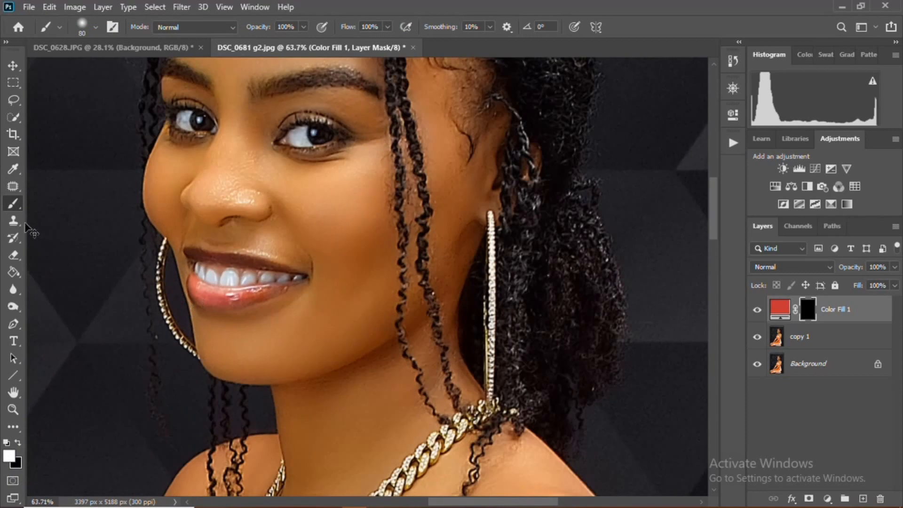
pyautogui.rightClick(18, 205)
pyautogui.click(58, 204)
pyautogui.scroll(3, 235, 288)
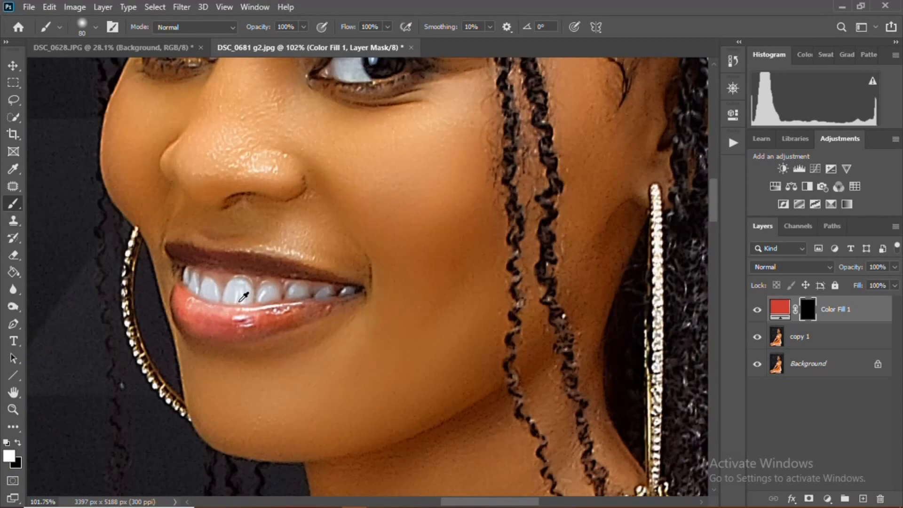
pyautogui.press('[')
pyautogui.press('[')
pyautogui.press('[')
# - Shrink the brush to 20 px and paint over the upper lip on the mask
pyautogui.press('[')
pyautogui.press('[')
pyautogui.press('[')
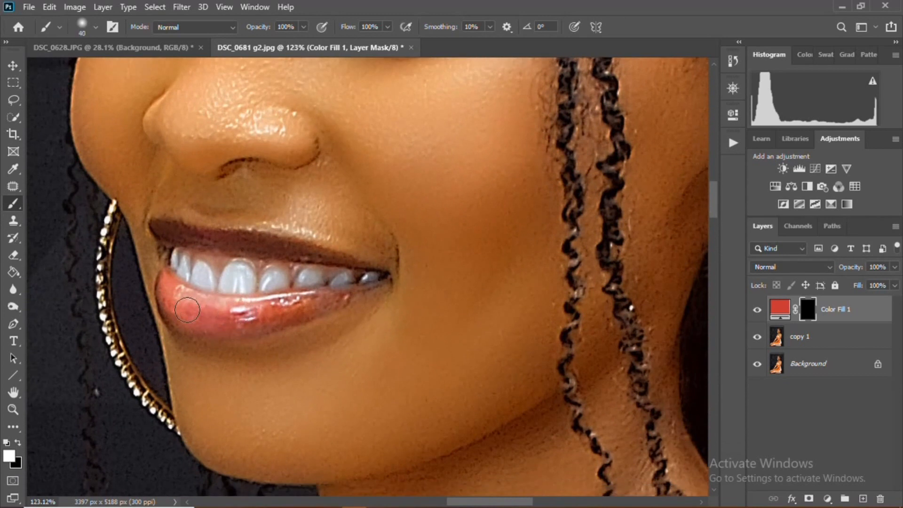
pyautogui.moveTo(169, 284)
pyautogui.mouseDown()
pyautogui.moveTo(252, 325)
pyautogui.moveTo(182, 307)
pyautogui.moveTo(271, 312)
pyautogui.moveTo(343, 298)
pyautogui.moveTo(337, 304)
pyautogui.moveTo(367, 289)
pyautogui.moveTo(321, 299)
pyautogui.moveTo(372, 286)
pyautogui.moveTo(270, 304)
pyautogui.moveTo(292, 304)
pyautogui.moveTo(228, 304)
pyautogui.moveTo(174, 286)
pyautogui.mouseUp()
pyautogui.press('[')
pyautogui.press('[')
pyautogui.press('[')
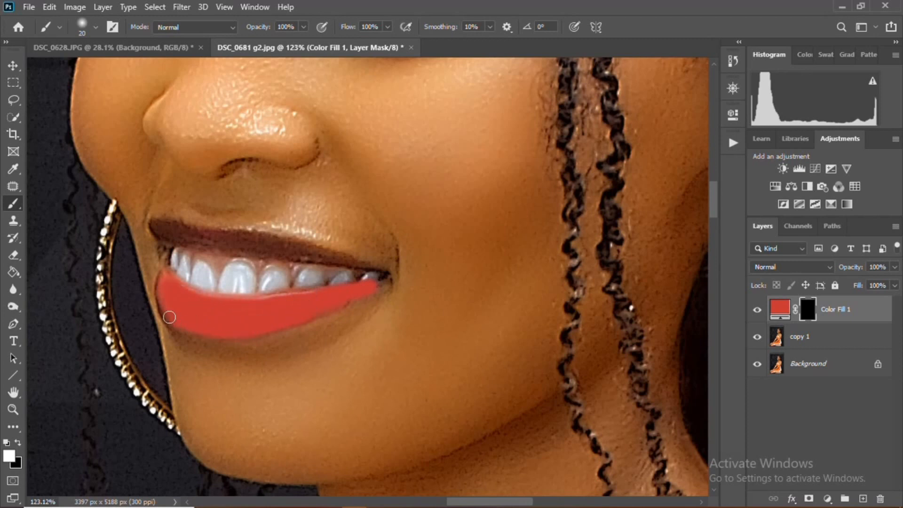
pyautogui.moveTo(156, 230)
pyautogui.mouseDown()
pyautogui.moveTo(356, 263)
pyautogui.moveTo(256, 237)
pyautogui.moveTo(230, 236)
pyautogui.moveTo(318, 253)
pyautogui.moveTo(203, 243)
pyautogui.moveTo(152, 225)
pyautogui.moveTo(179, 240)
pyautogui.moveTo(156, 229)
pyautogui.mouseUp()
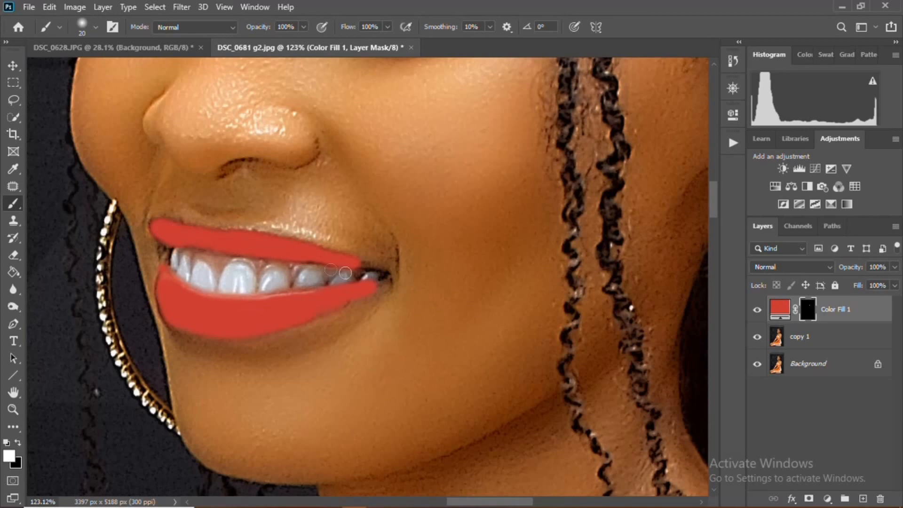
# - Zoom further into the mouth corner and paint the remaining upper-lip corner on the mask with a 15 px brush
pyautogui.press('[')
pyautogui.press('[')
pyautogui.press('[')
pyautogui.scroll(5, 368, 278)
pyautogui.scroll(3, 360, 401)
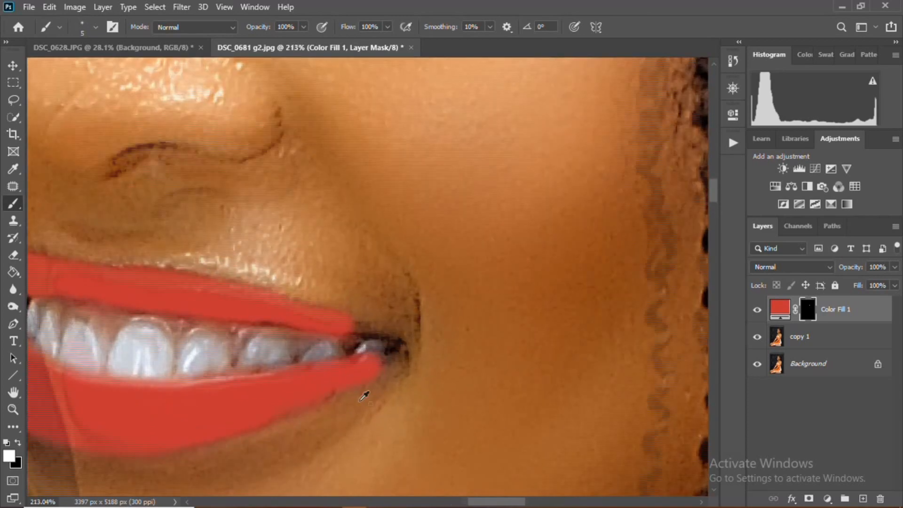
pyautogui.scroll(1, 353, 331)
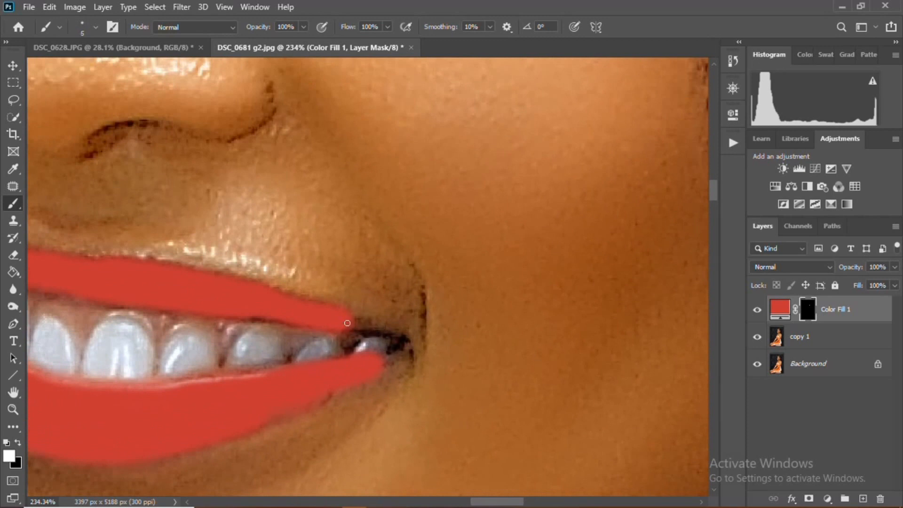
pyautogui.press(']')
pyautogui.press(']')
pyautogui.moveTo(349, 322); pyautogui.dragTo(384, 334)
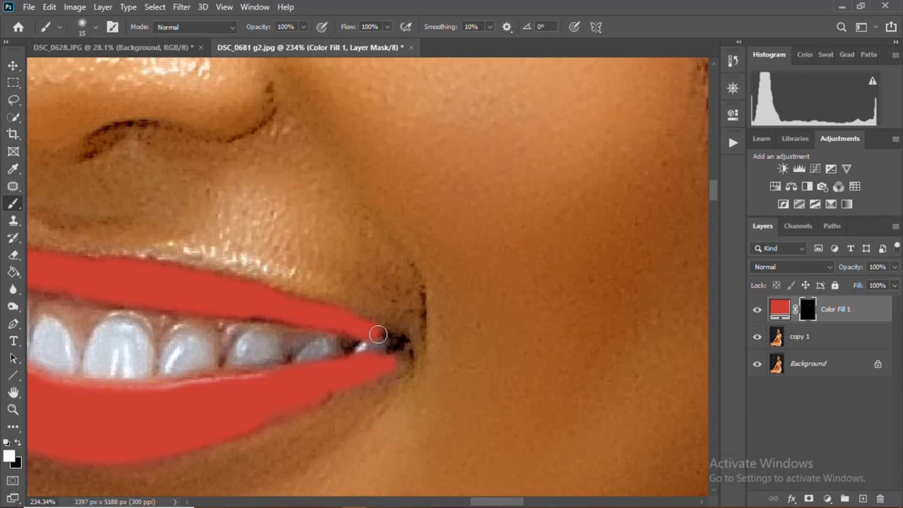
# - Zoom out and toggle the Color Fill 1 layer's visibility to compare the lips before and after
pyautogui.scroll(-3, 277, 334)
pyautogui.scroll(-8, 276, 333)
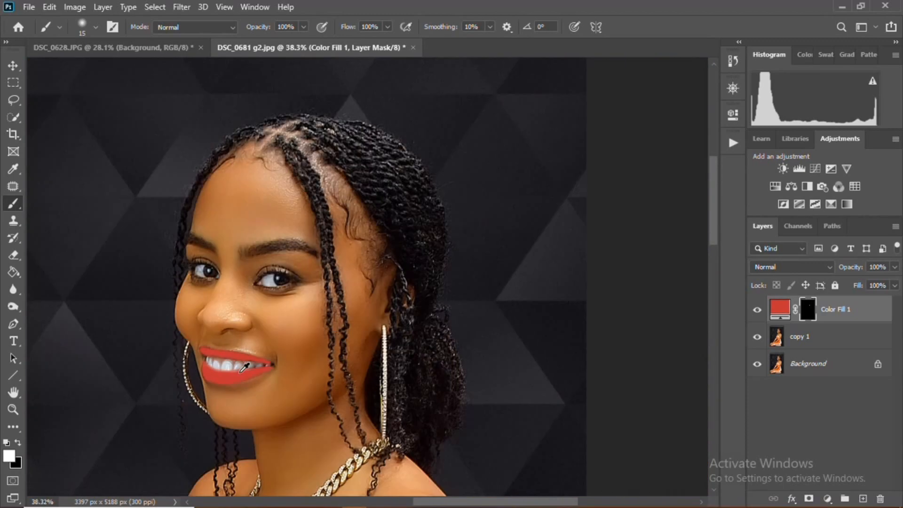
pyautogui.scroll(3, 251, 368)
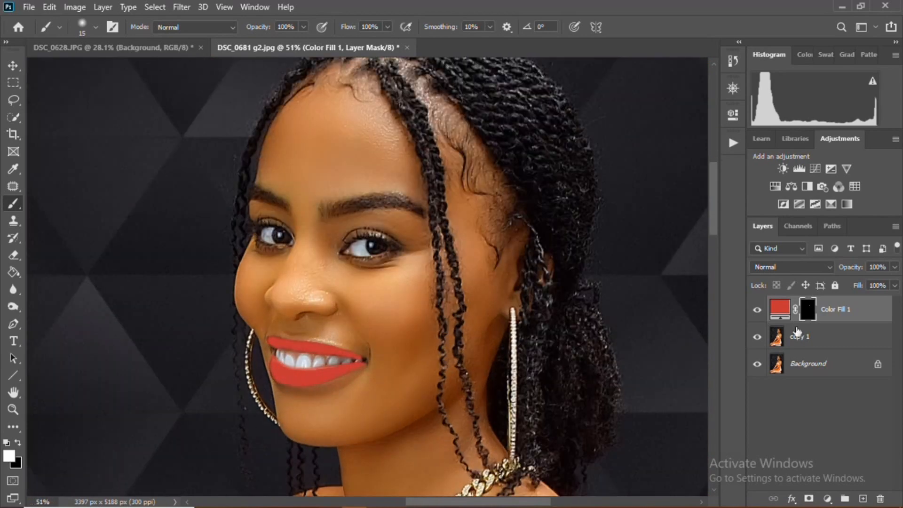
pyautogui.click(757, 310)
pyautogui.click(757, 311)
# - Set the Color Fill 1 layer's blend mode to Multiply
pyautogui.scroll(3, 474, 413)
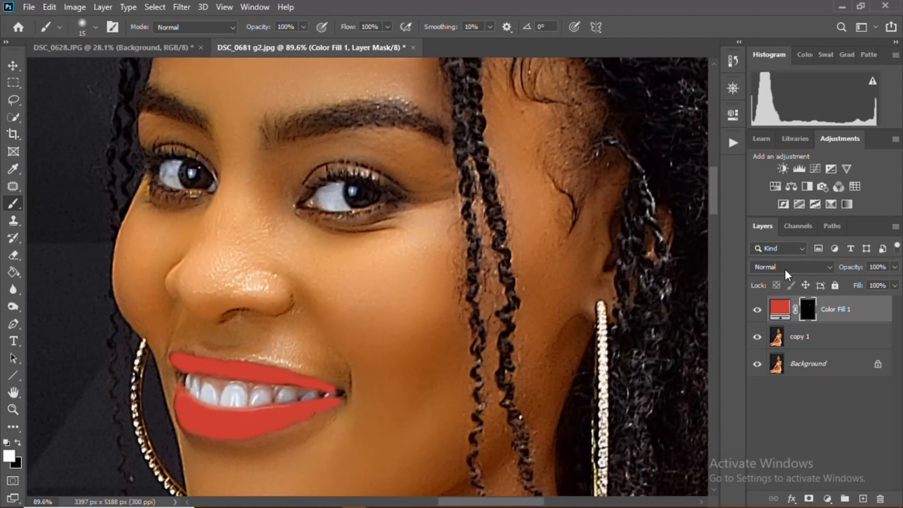
pyautogui.click(785, 268)
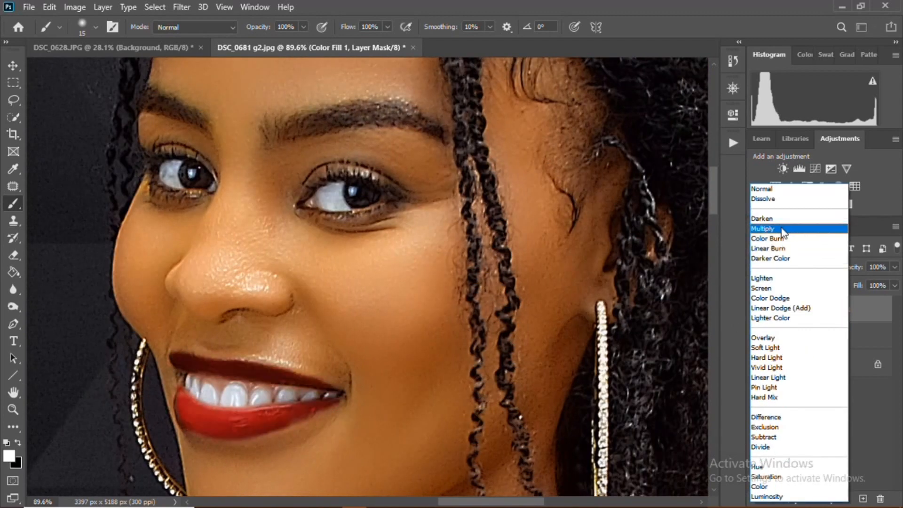
pyautogui.click(782, 230)
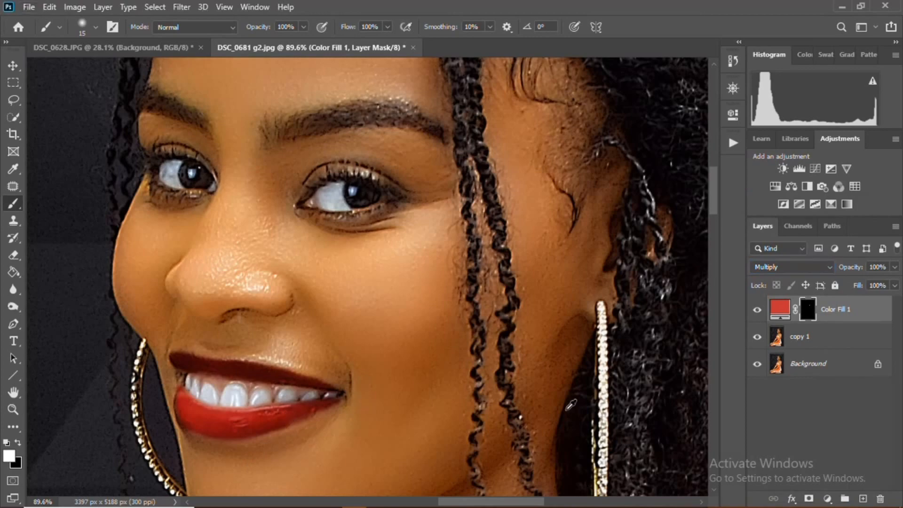
pyautogui.scroll(1, 366, 406)
pyautogui.scroll(-3, 268, 383)
pyautogui.rightClick(872, 316)
pyautogui.click(876, 313)
pyautogui.doubleClick(867, 313)
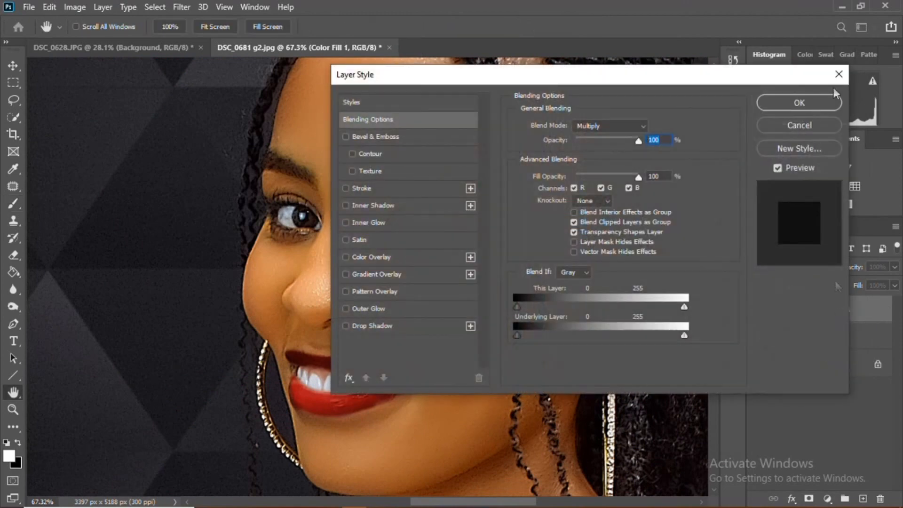
pyautogui.click(844, 76)
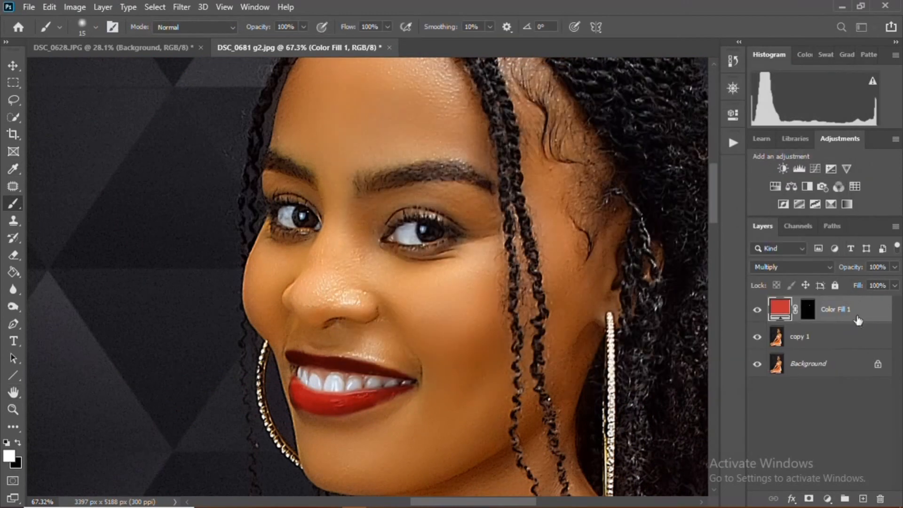
pyautogui.click(733, 143)
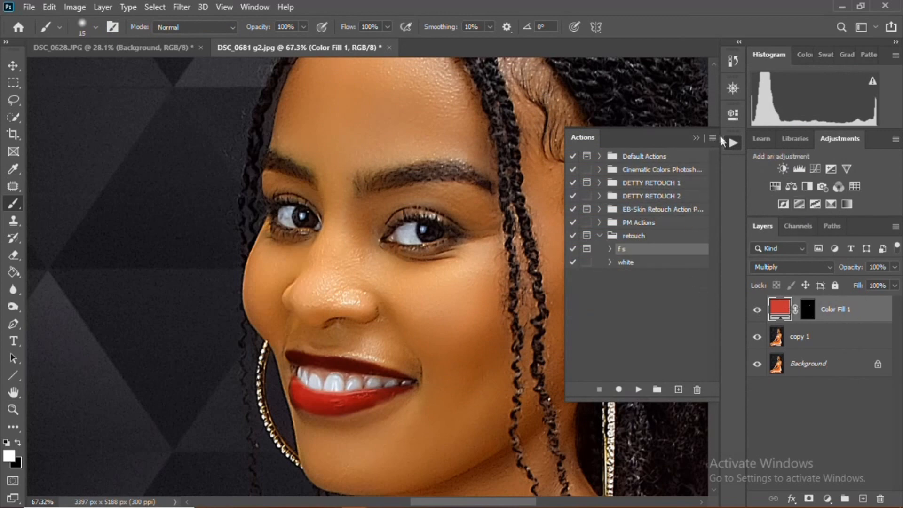
pyautogui.click(733, 143)
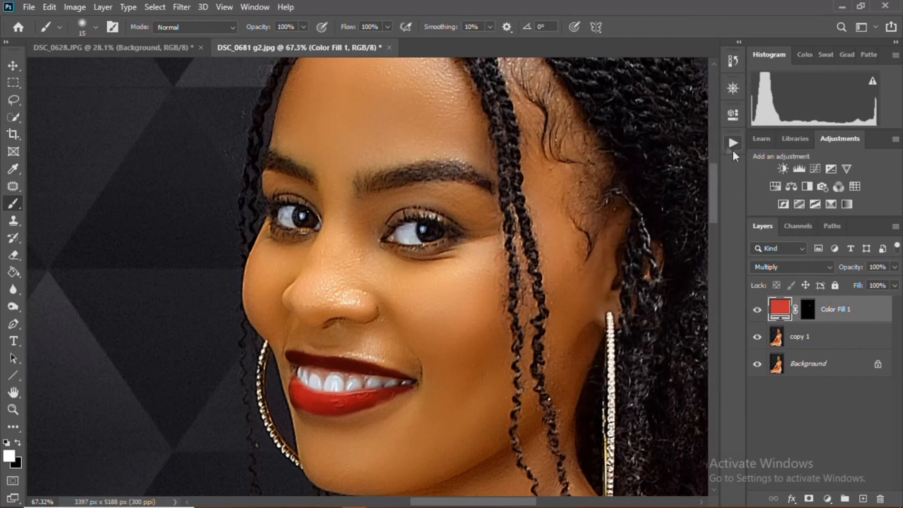
pyautogui.doubleClick(846, 320)
pyautogui.click(830, 102)
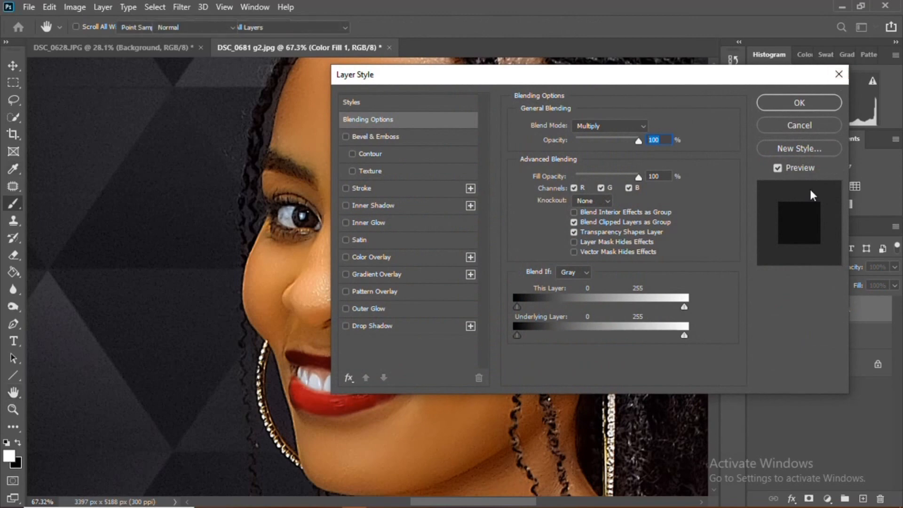
# - Open the Color Fill 1 layer mask properties and add a slight feather to the mask
pyautogui.click(806, 310)
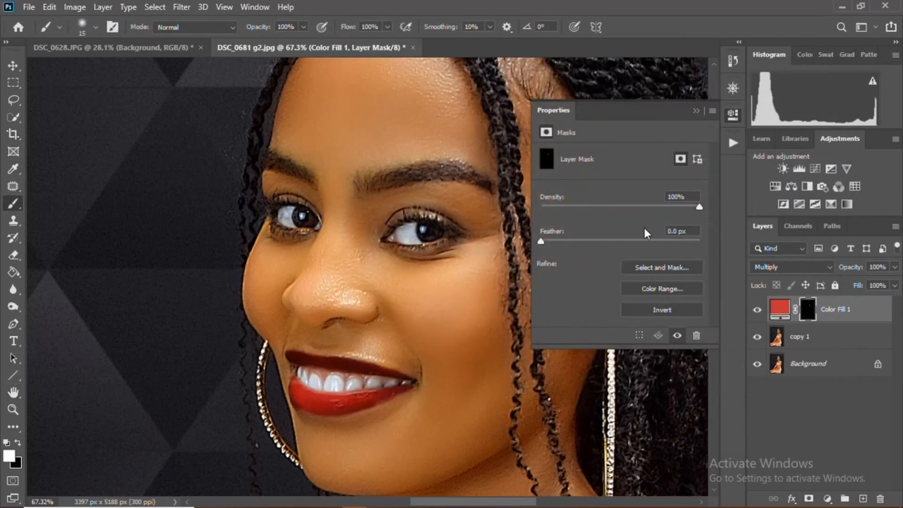
pyautogui.click(541, 241)
pyautogui.moveTo(540, 241); pyautogui.dragTo(543, 239)
pyautogui.moveTo(563, 241); pyautogui.dragTo(583, 243)
pyautogui.click(698, 111)
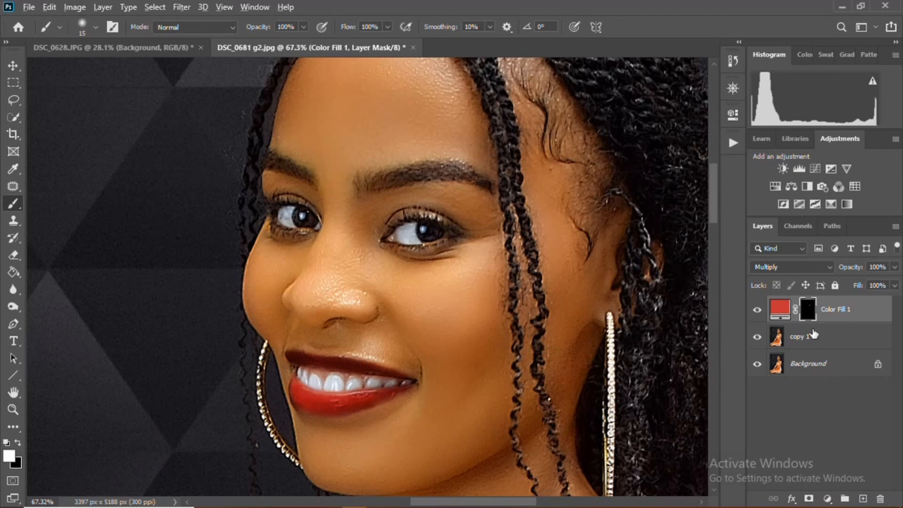
# - Zoom in and toggle the Color Fill 1 layer's visibility to compare the lip colour
pyautogui.scroll(1, 482, 350)
pyautogui.scroll(2, 482, 350)
pyautogui.click(756, 309)
pyautogui.click(756, 309)
pyautogui.click(757, 309)
pyautogui.click(757, 309)
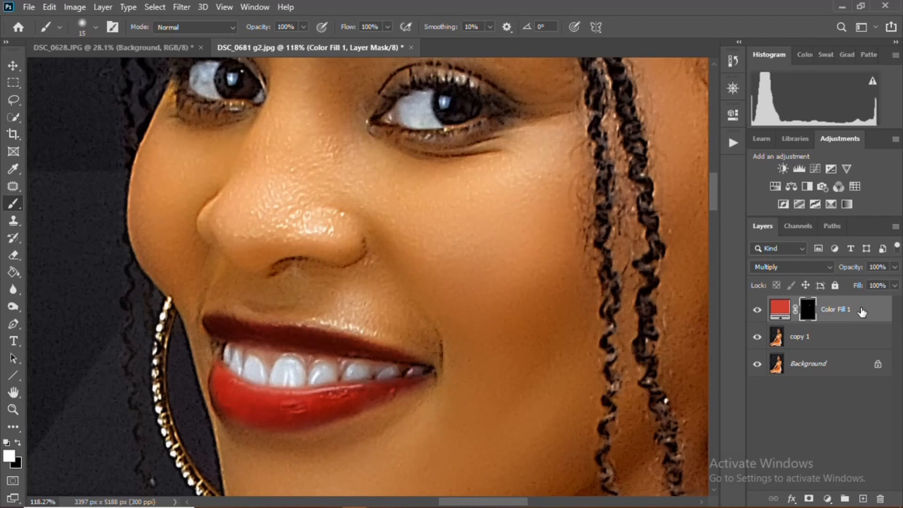
# - In the layer's blending options, set the Blend If Underlying Layer sliders to 44 and 221 and confirm
pyautogui.click(861, 312)
pyautogui.doubleClick(861, 312)
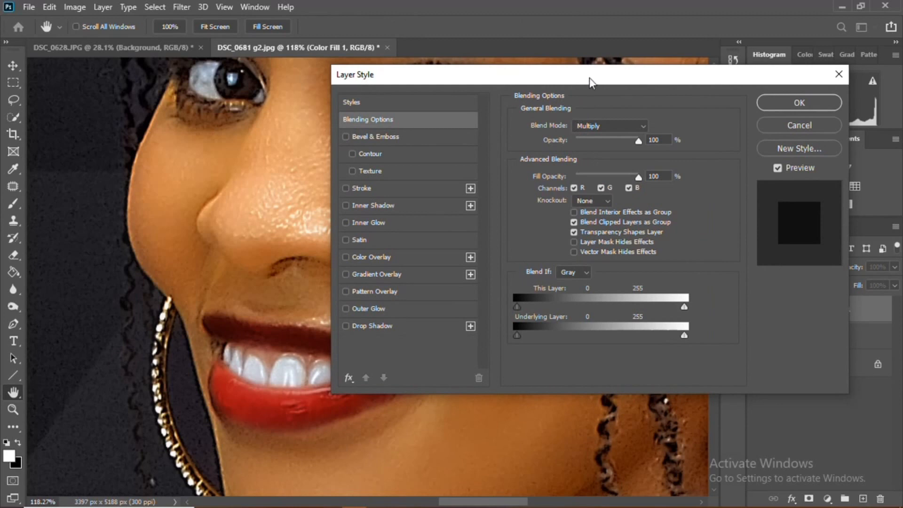
pyautogui.moveTo(588, 78); pyautogui.dragTo(653, 70)
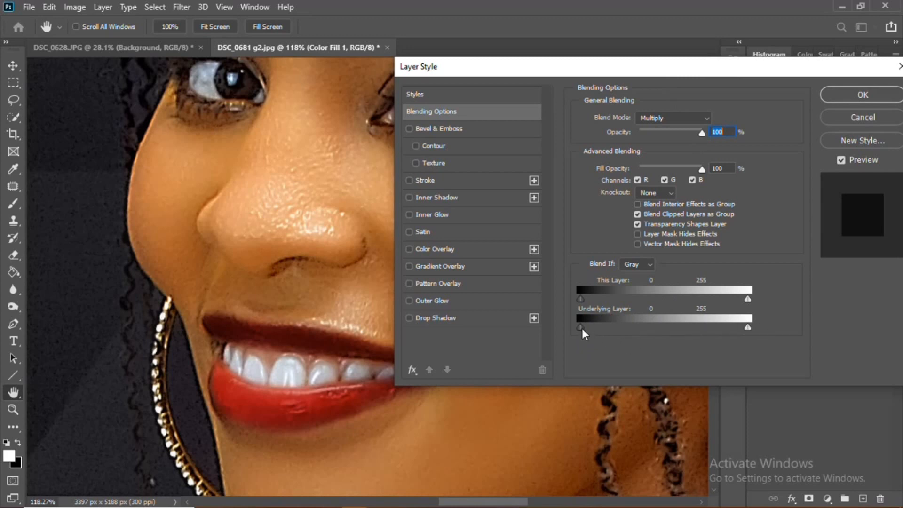
pyautogui.moveTo(582, 331); pyautogui.dragTo(610, 327)
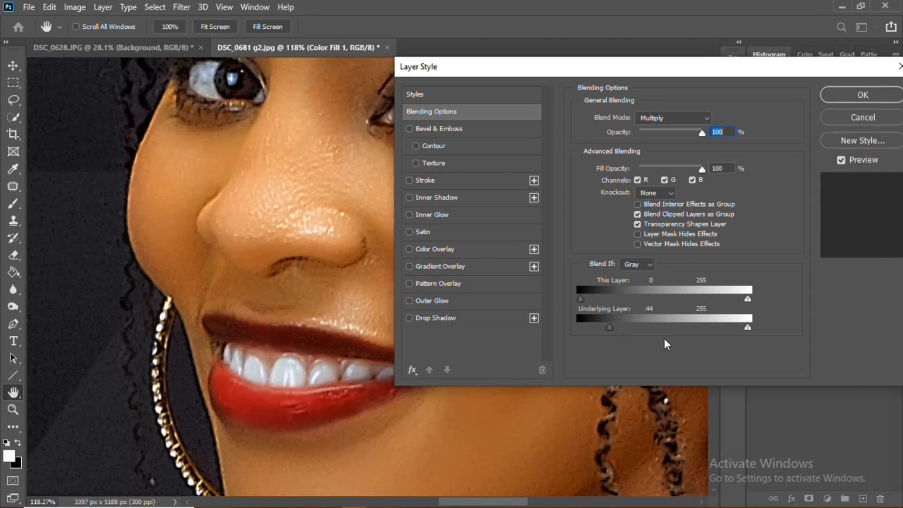
pyautogui.moveTo(747, 327); pyautogui.dragTo(726, 328)
pyautogui.moveTo(721, 325); pyautogui.dragTo(725, 324)
pyautogui.click(867, 94)
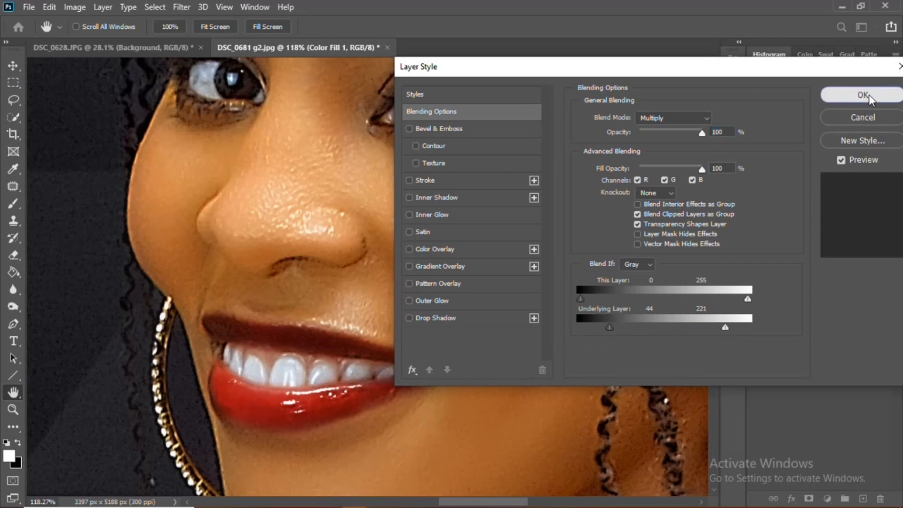
# - Toggle the Color Fill 1 layer's visibility again to compare the original and recoloured lips
pyautogui.press('b')
pyautogui.scroll(-5, 540, 346)
pyautogui.scroll(4, 322, 374)
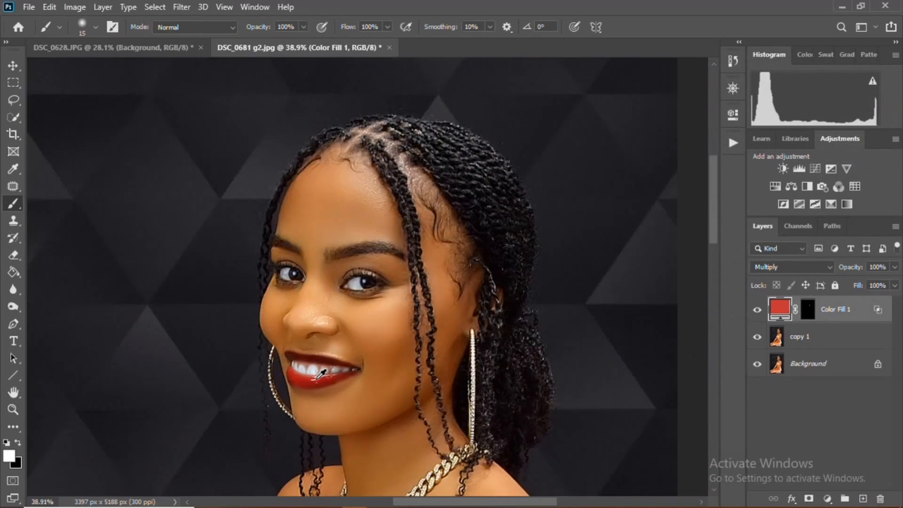
pyautogui.click(757, 310)
pyautogui.click(759, 312)
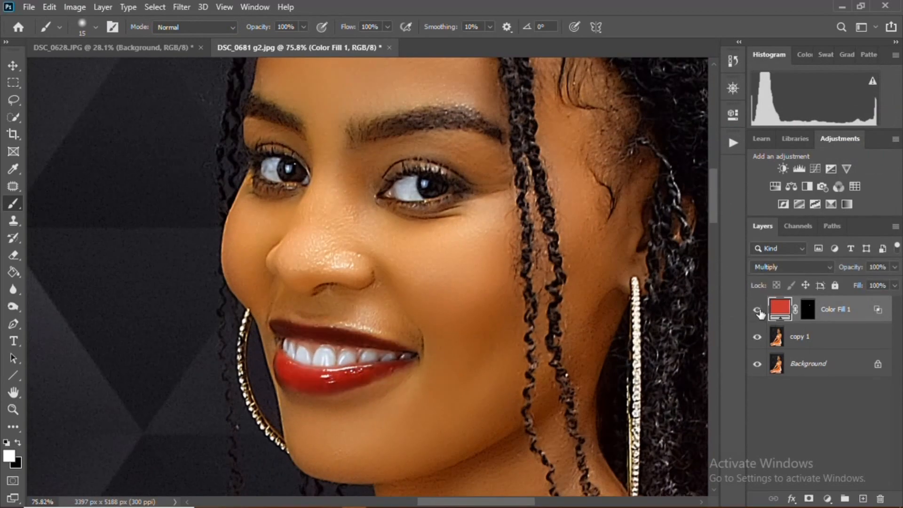
pyautogui.click(759, 312)
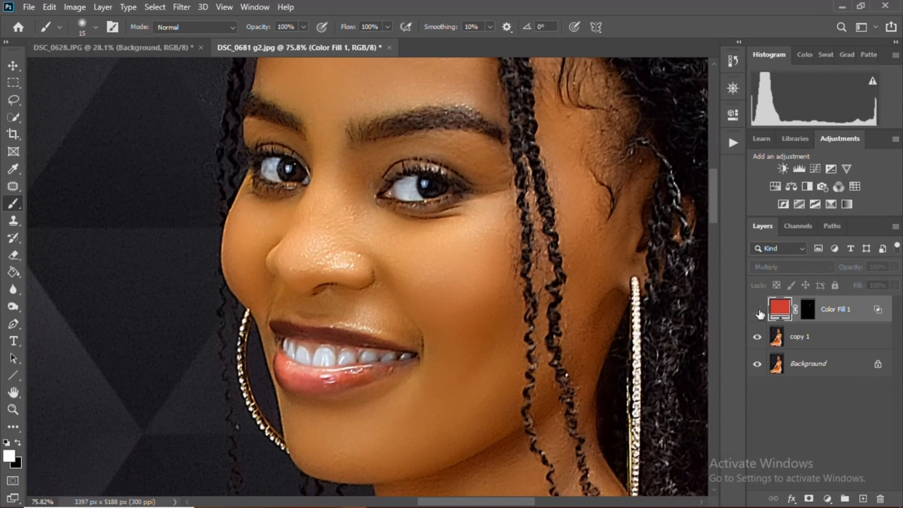
pyautogui.click(759, 312)
# - Zoom out and back in around the portrait to review the finished lip colour
pyautogui.scroll(-6, 518, 362)
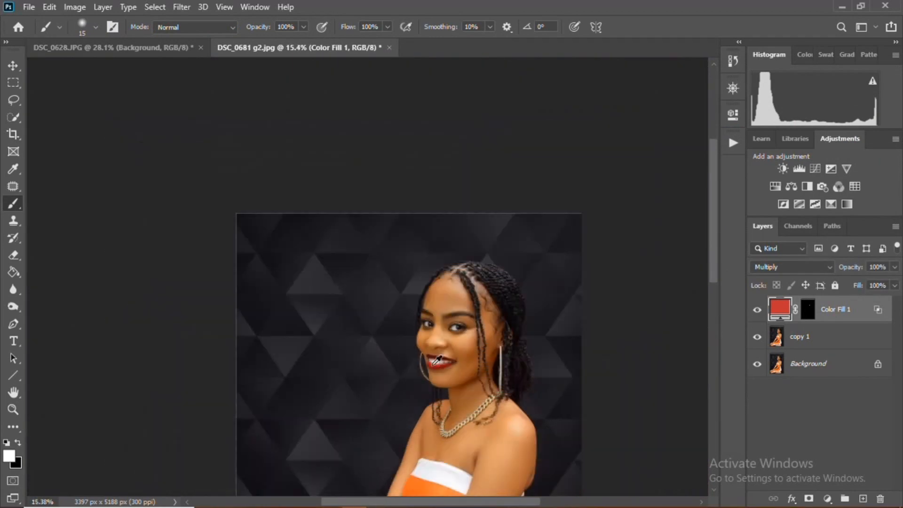
pyautogui.scroll(-1, 437, 360)
pyautogui.scroll(6, 485, 202)
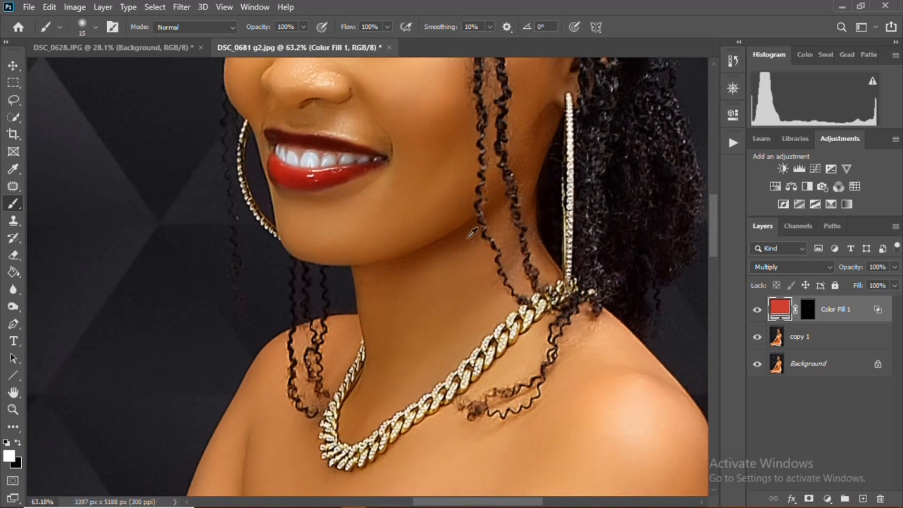
pyautogui.scroll(5, 389, 258)
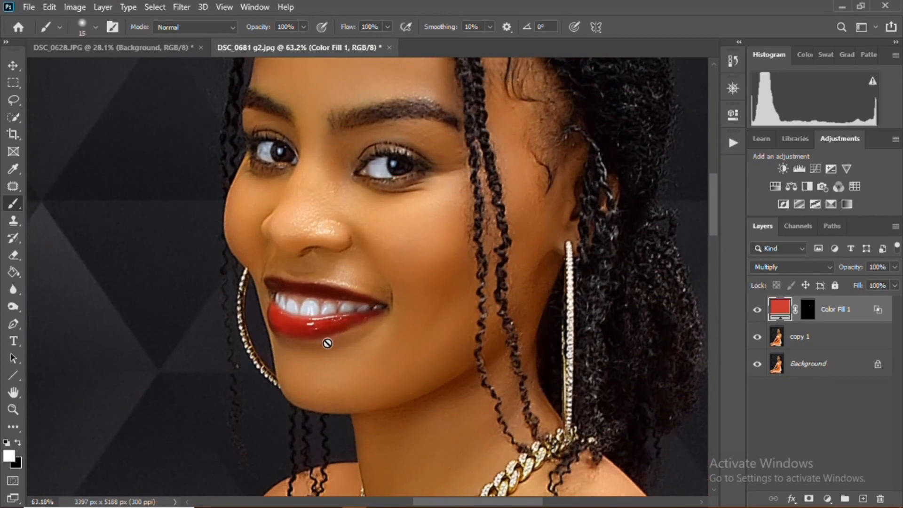
pyautogui.scroll(-3, 327, 342)
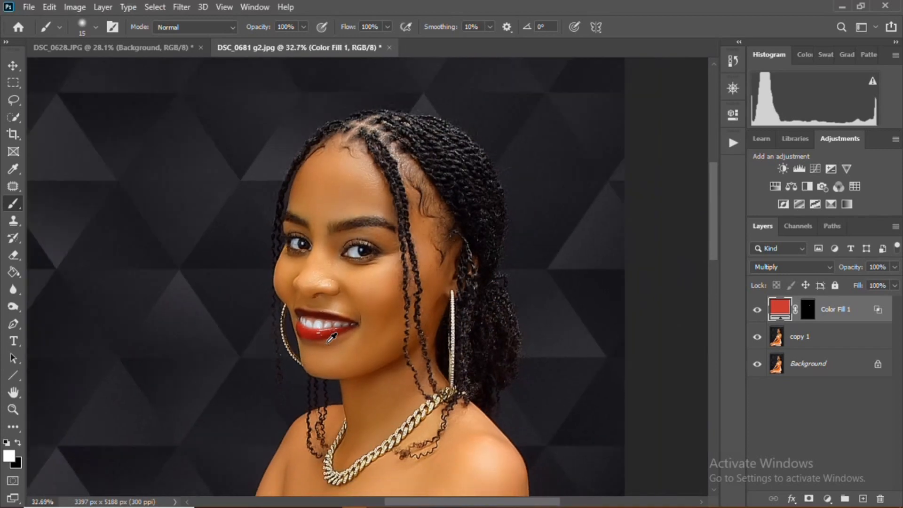
pyautogui.scroll(1, 318, 321)
pyautogui.scroll(3, 318, 321)
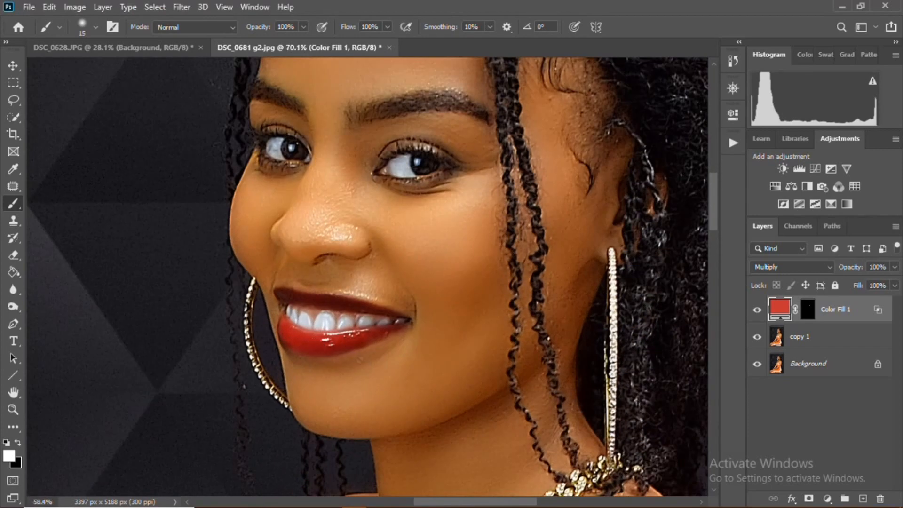
pyautogui.scroll(-3, 358, 359)
pyautogui.scroll(3, 352, 356)
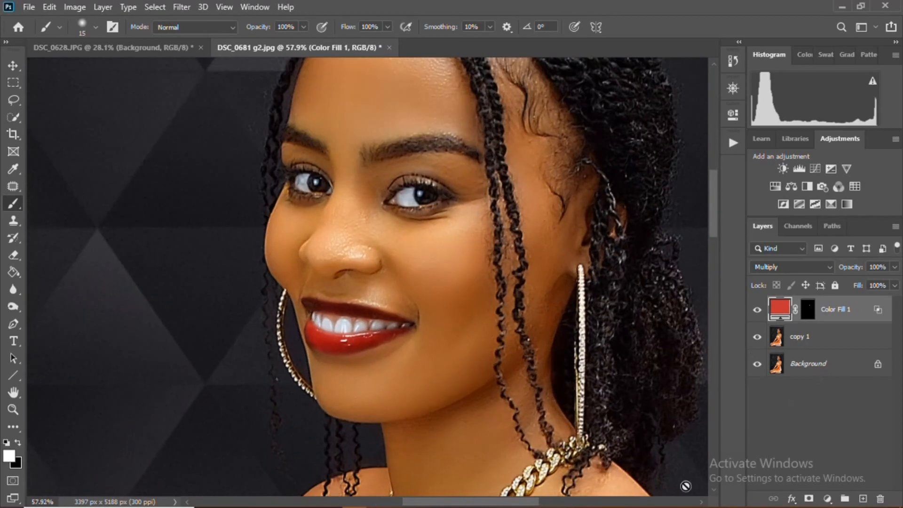